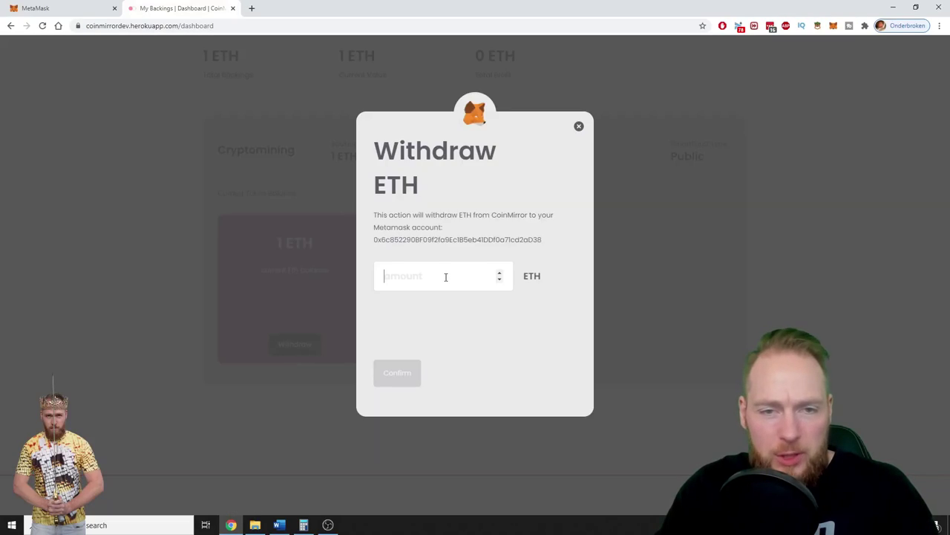
Enter a 1 ETH withdrawal amount in CoinMirror and confirm it
click(451, 277)
text(1)
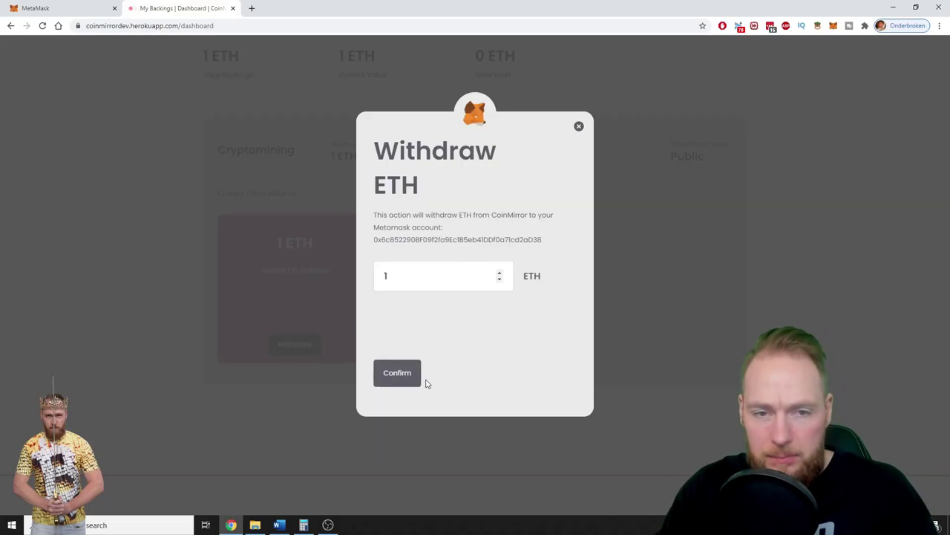
click(401, 376)
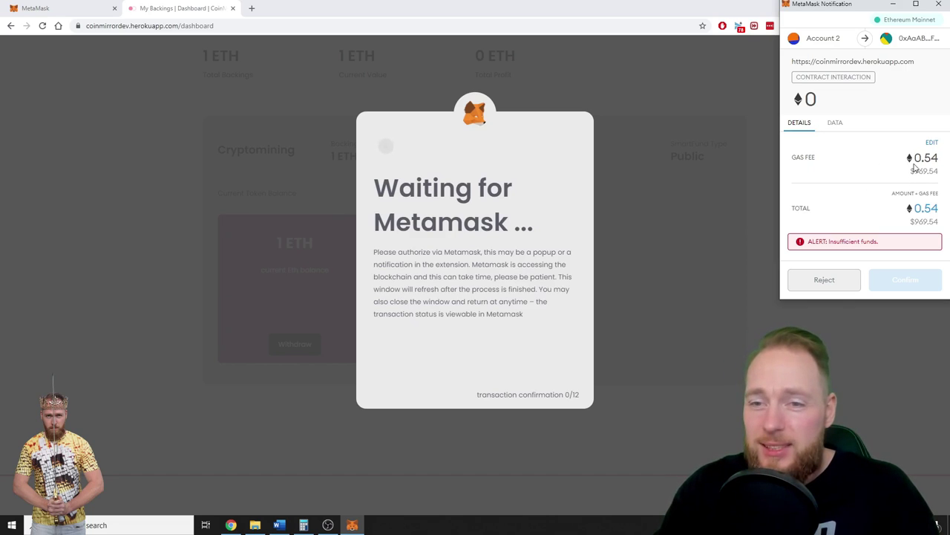
Open the withdrawal's Customize Gas dialog on the Advanced tab to show gas price 180 and limit 3000000
click(932, 143)
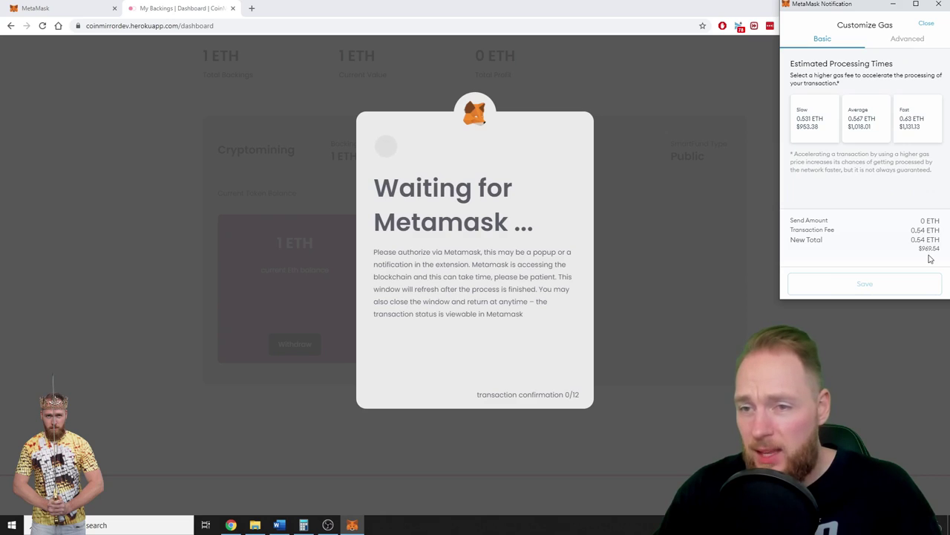
click(905, 41)
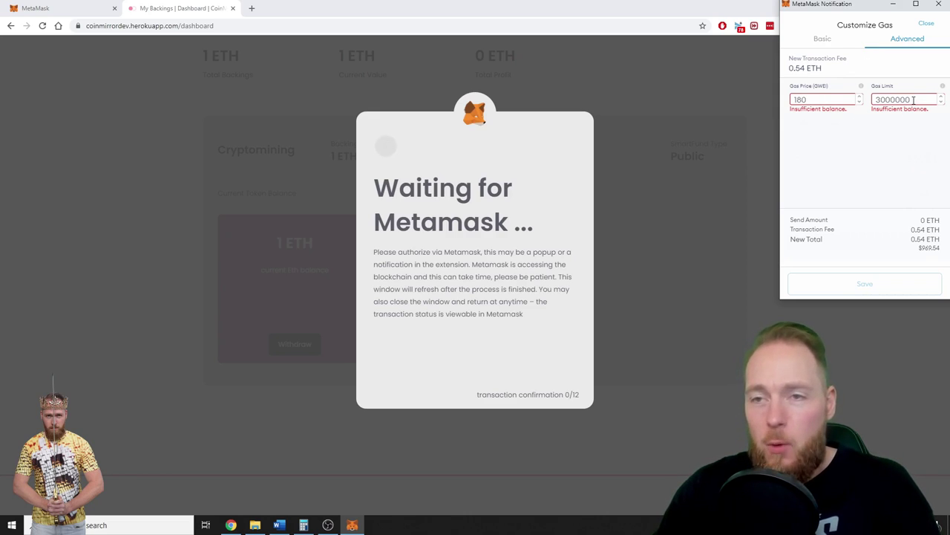
Replace MetaMask's 3000000 gas limit with a much smaller value starting 210
drag(913, 99, 833, 102)
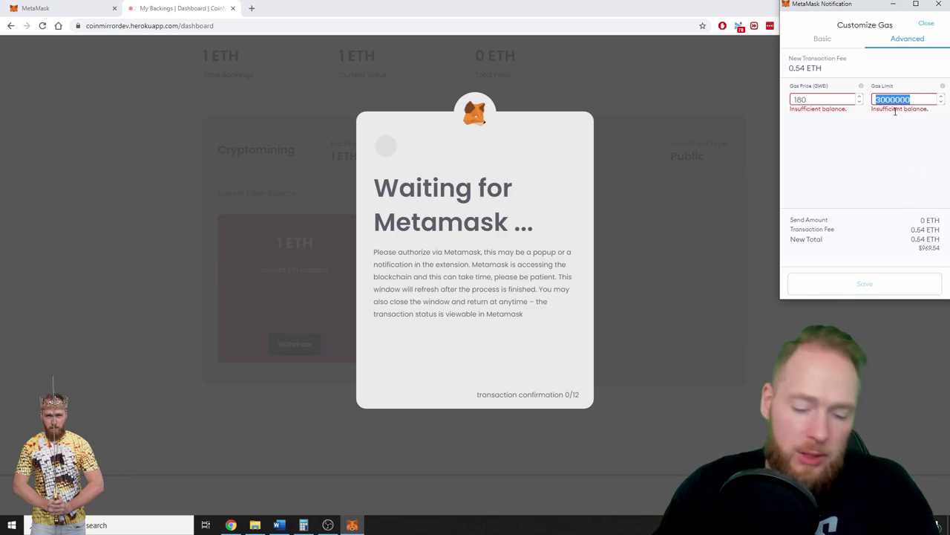
text(210)
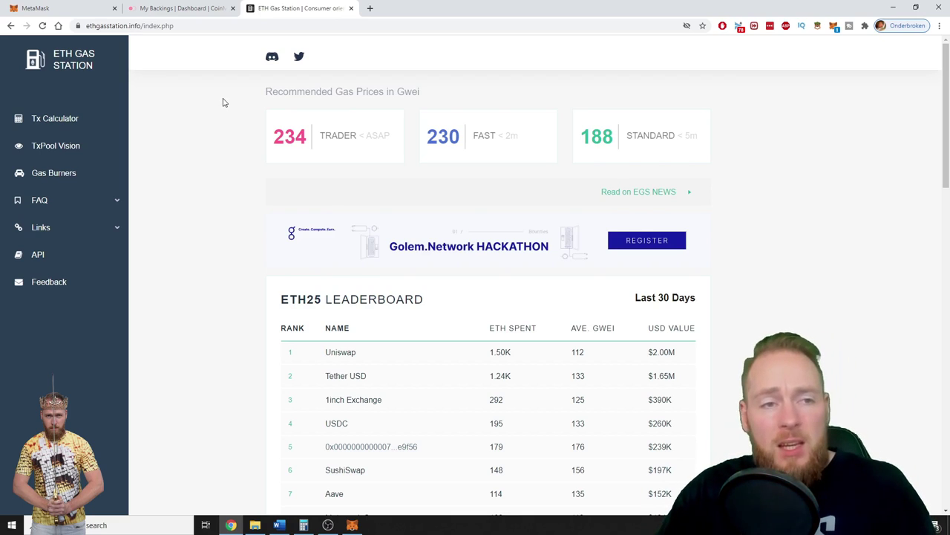
In ETH Gas Station's Tx Calculator, get predictions for a custom 50 gwei gas price
click(48, 121)
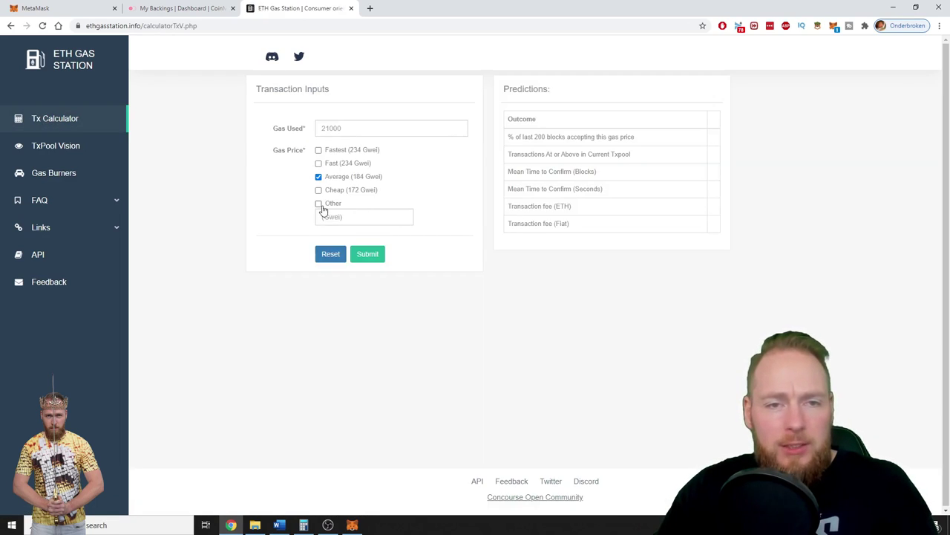
click(320, 205)
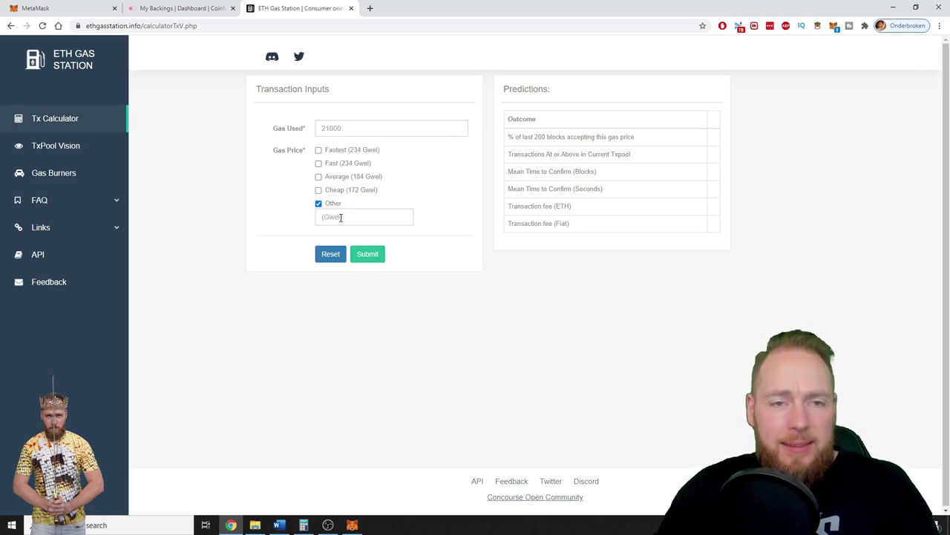
text(50)
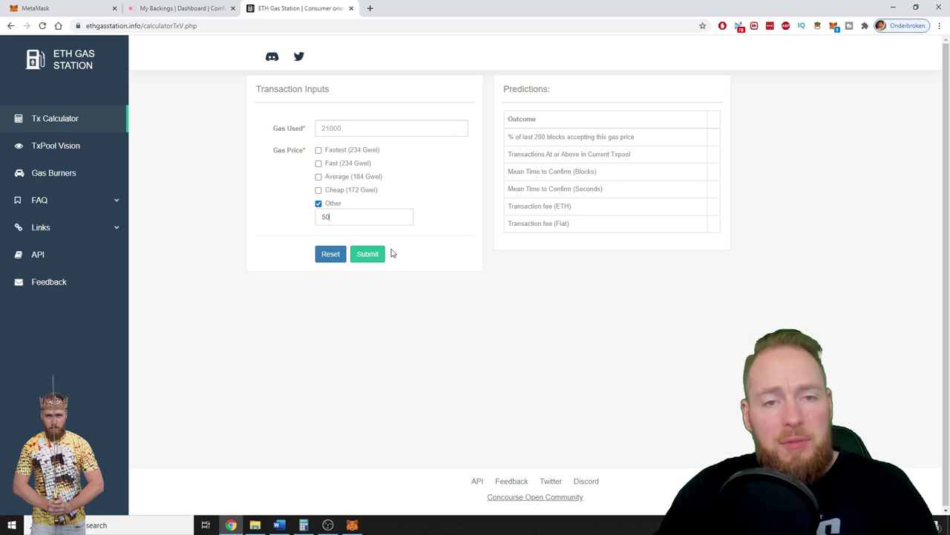
click(368, 254)
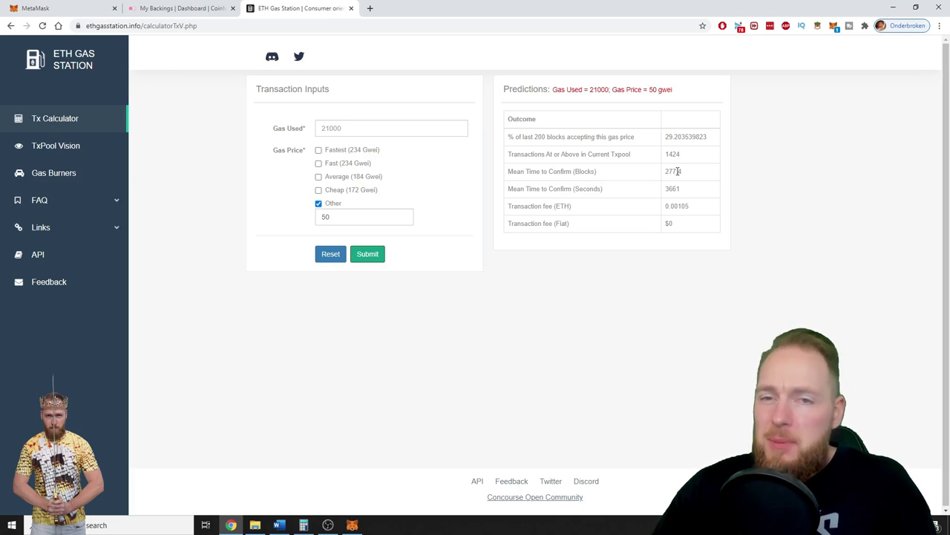
Compute 17 × 277 in Windows Calculator, getting 4.709
click(304, 525)
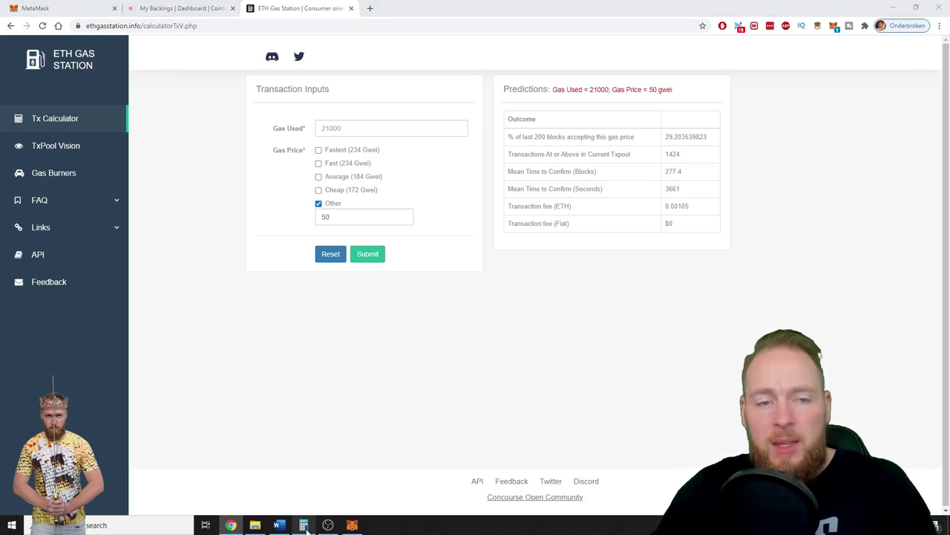
click(136, 333)
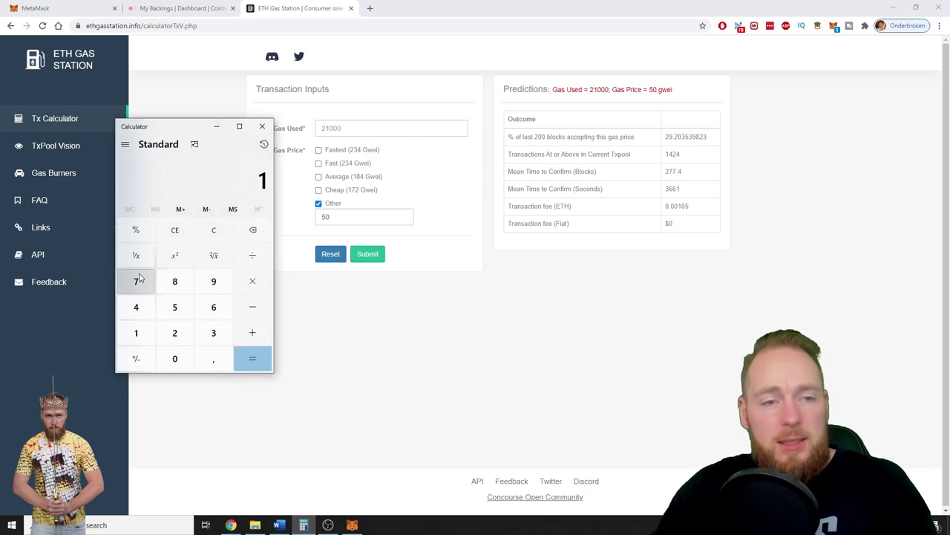
click(148, 285)
click(252, 282)
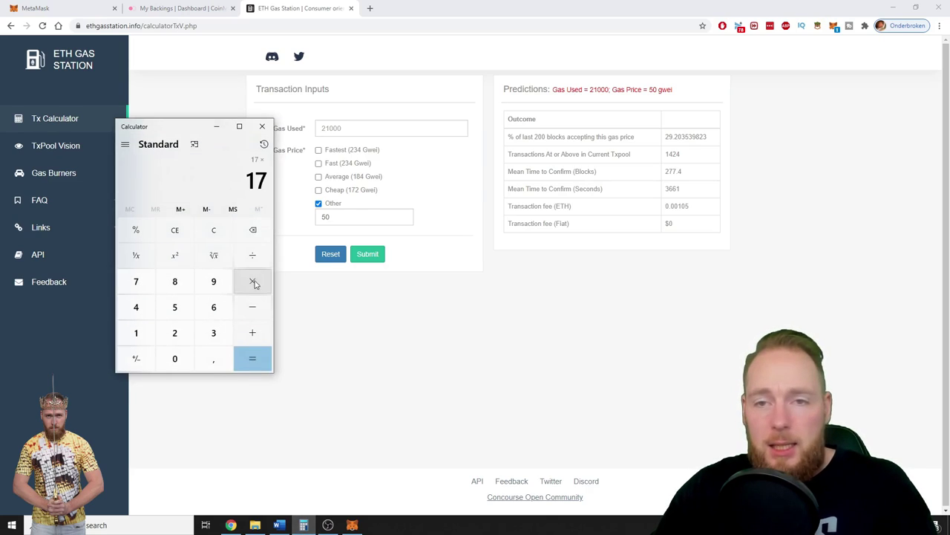
click(174, 332)
click(138, 279)
click(138, 279)
click(256, 359)
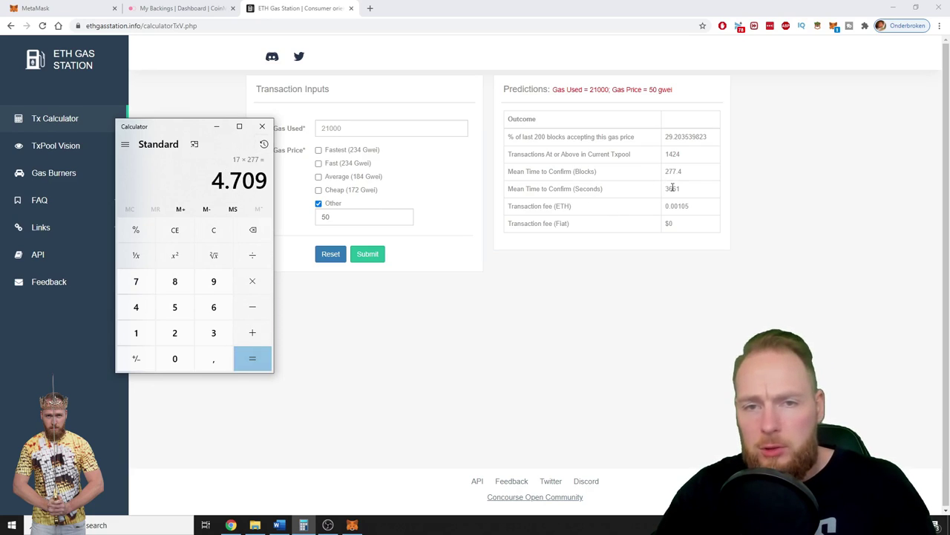
Highlight the Mean Time to Confirm (Seconds) label, then minimize the Calculator
drag(512, 189, 658, 190)
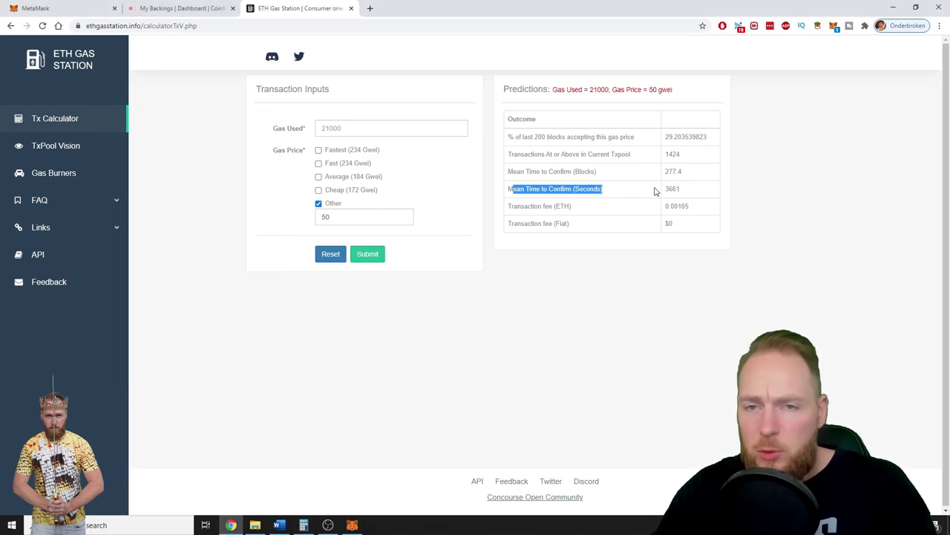
double_click(671, 189)
click(668, 189)
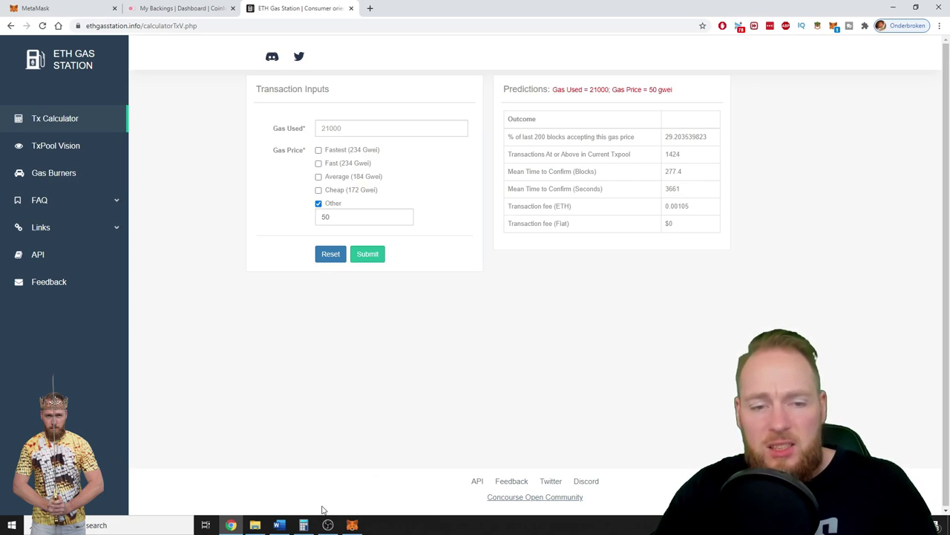
click(304, 525)
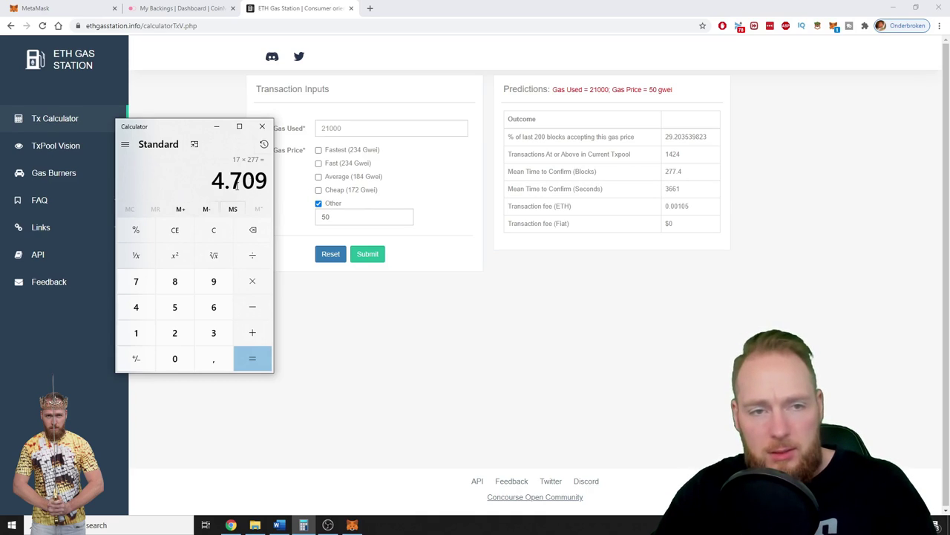
click(217, 126)
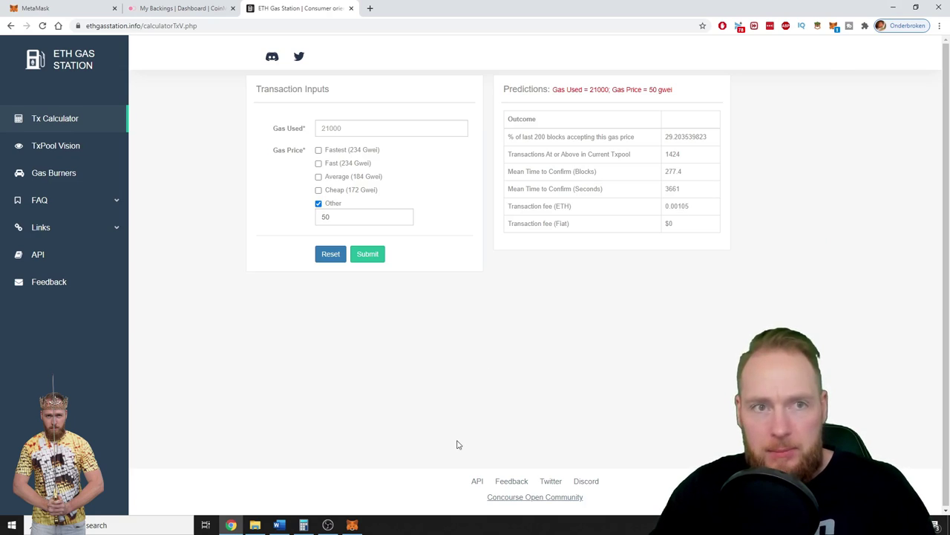
Return to MetaMask's Customize Gas dialog and select the 180 gwei gas price
key(alt+Tab)
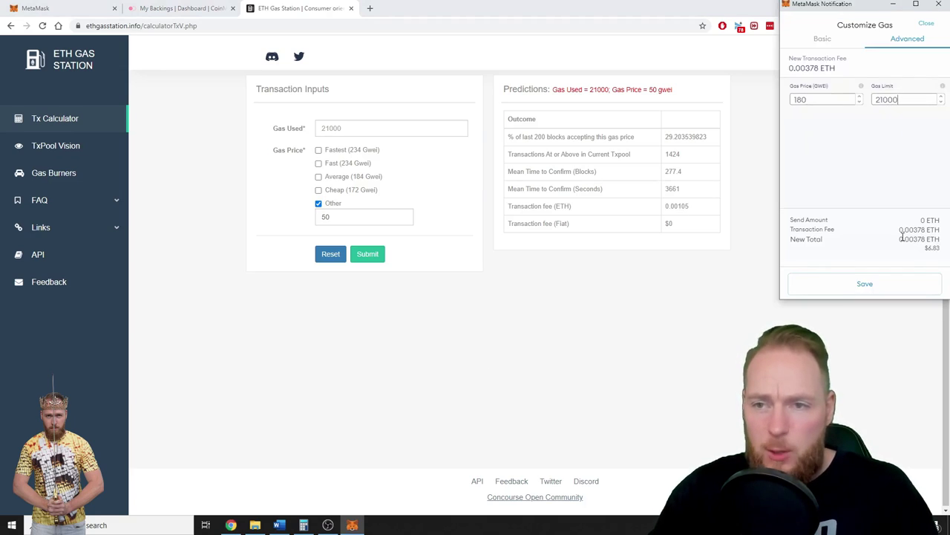
double_click(804, 98)
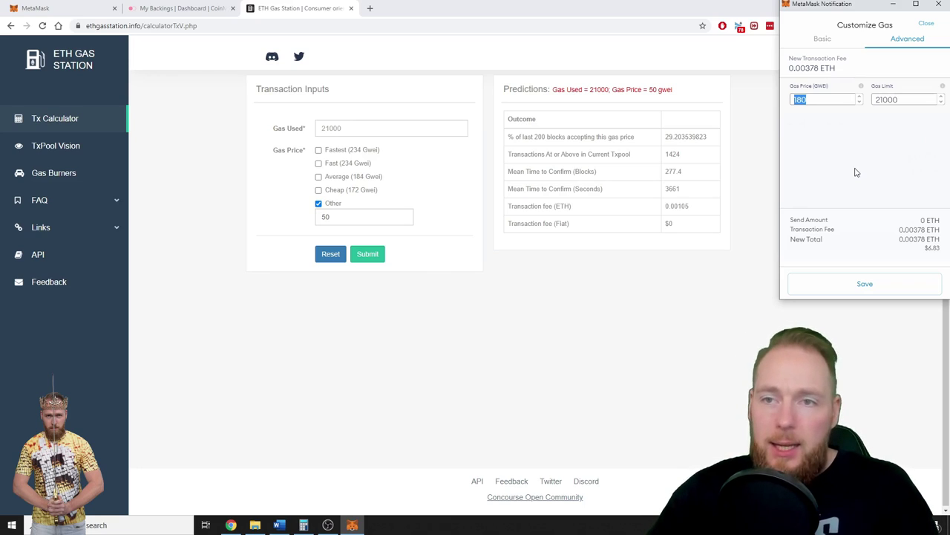
Get Tx Calculator predictions for 400 gwei, then for 100 gwei
double_click(350, 216)
text(400)
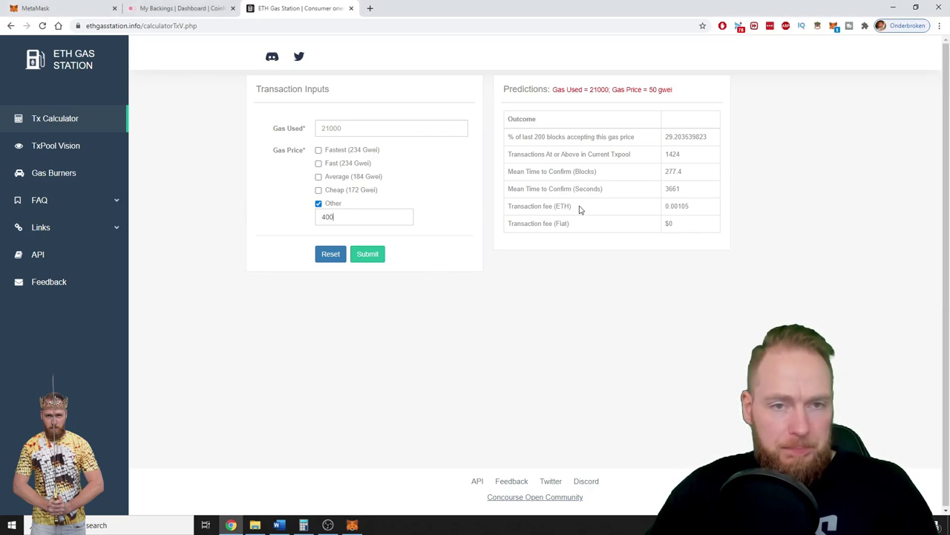
click(369, 256)
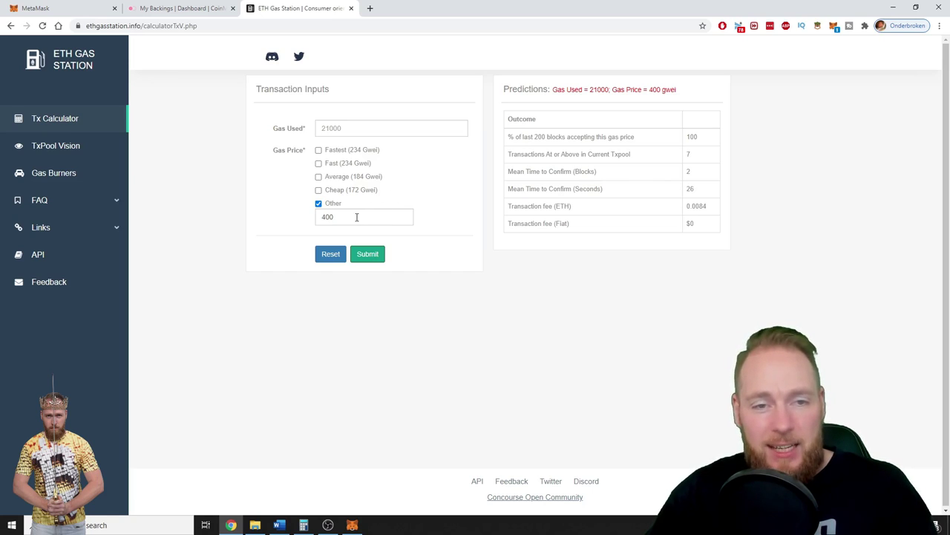
drag(357, 214, 259, 223)
text(100)
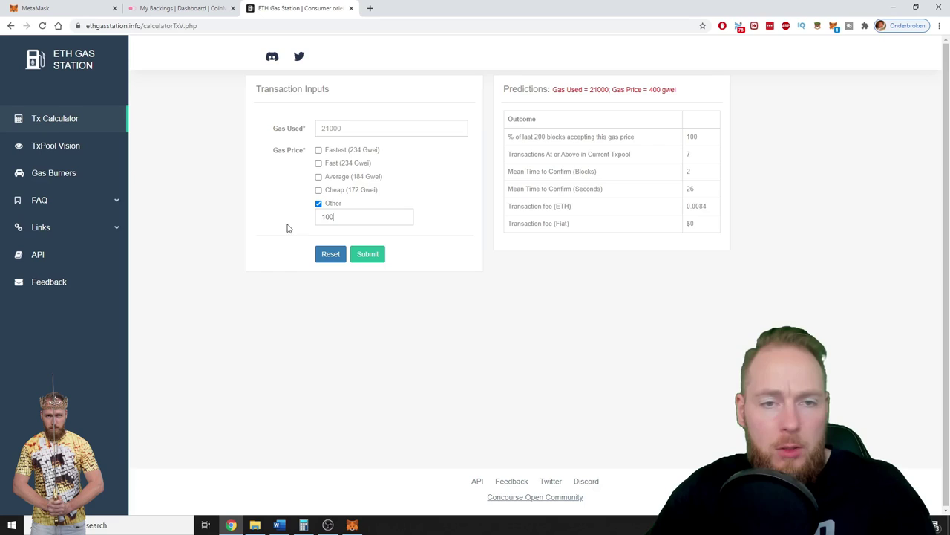
click(374, 255)
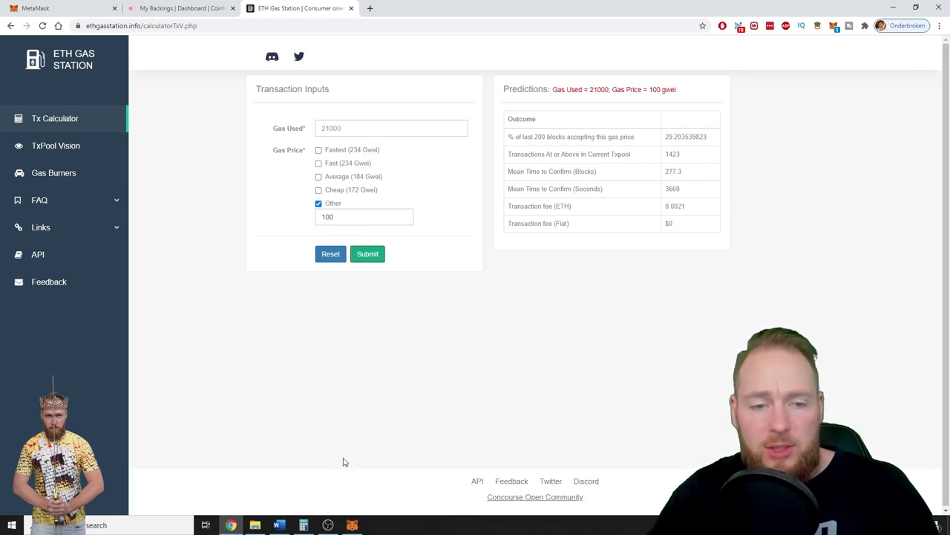
Clear the Calculator and compute 3660 ÷ 60 = 61 to convert seconds to minutes
click(304, 524)
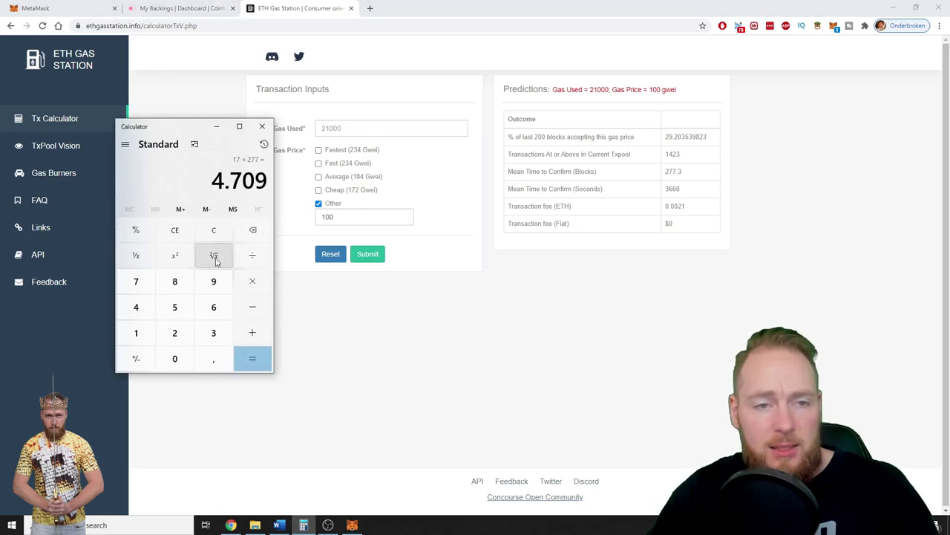
click(214, 230)
click(214, 332)
click(212, 309)
click(212, 311)
click(176, 359)
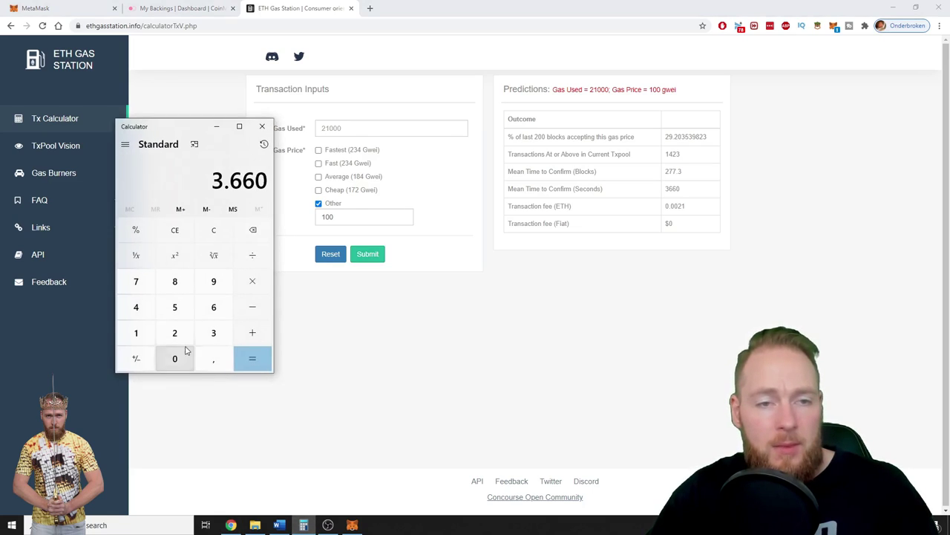
click(252, 255)
click(213, 307)
click(176, 361)
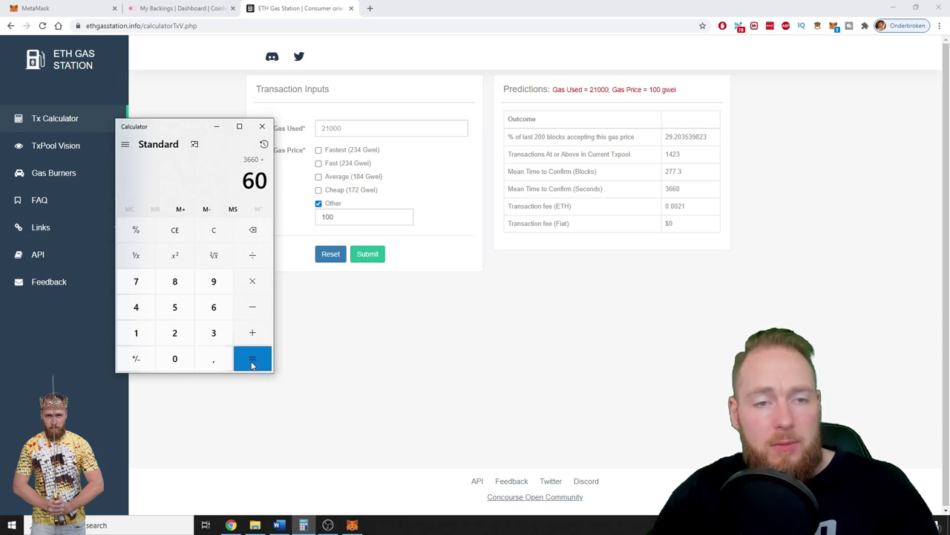
click(252, 359)
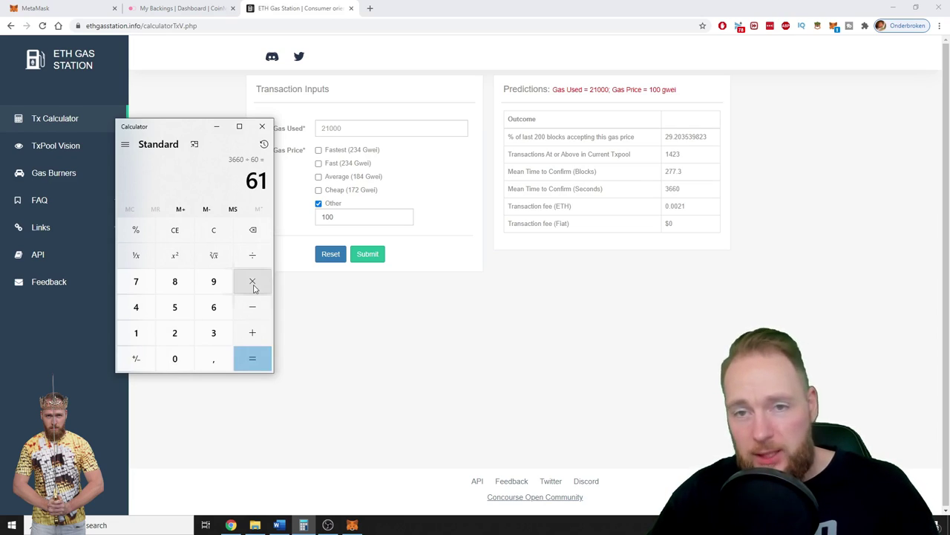
Try 200 and 50 in the Other gas price box, then submit predictions for 100 gwei
double_click(340, 217)
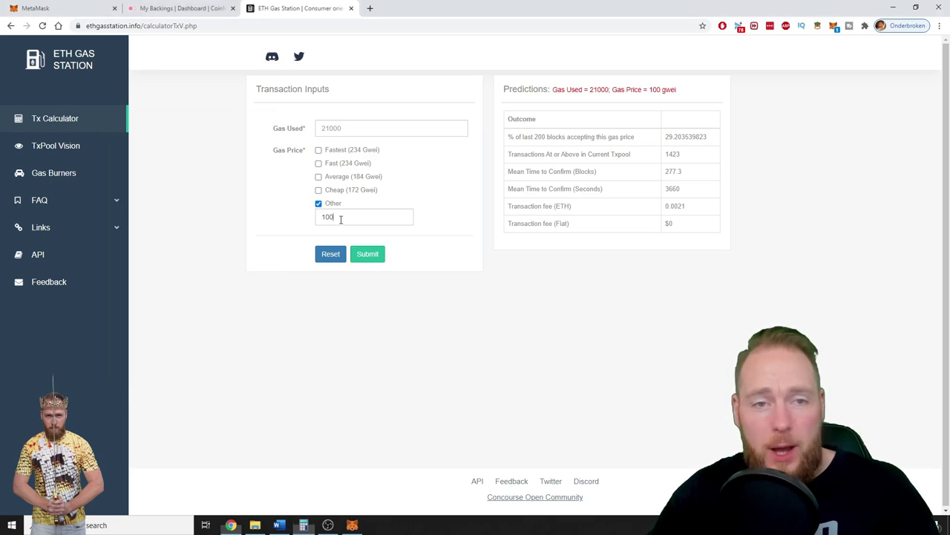
text(200)
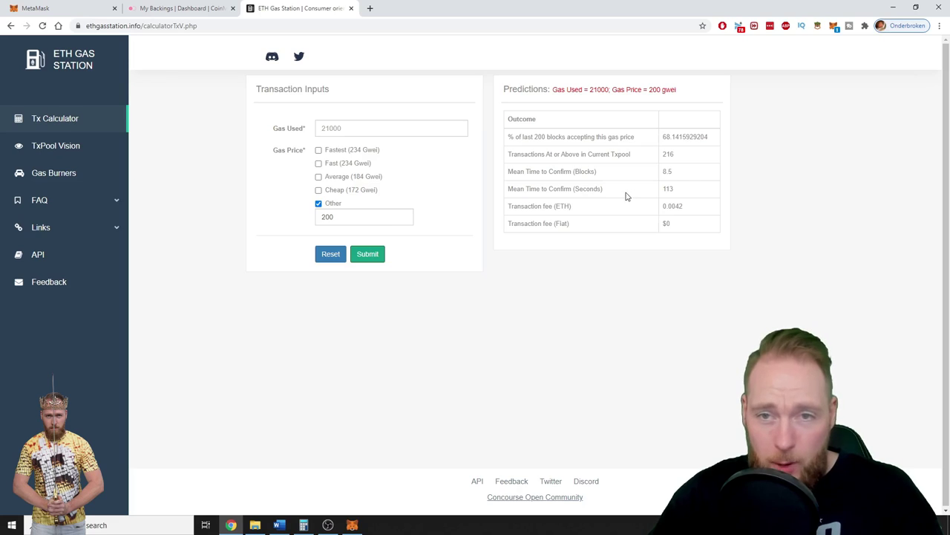
double_click(345, 216)
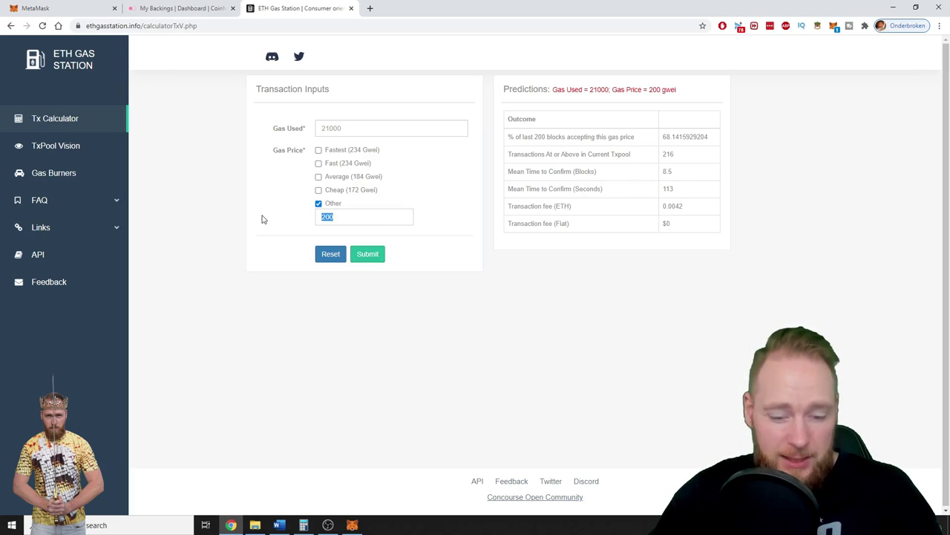
text(50)
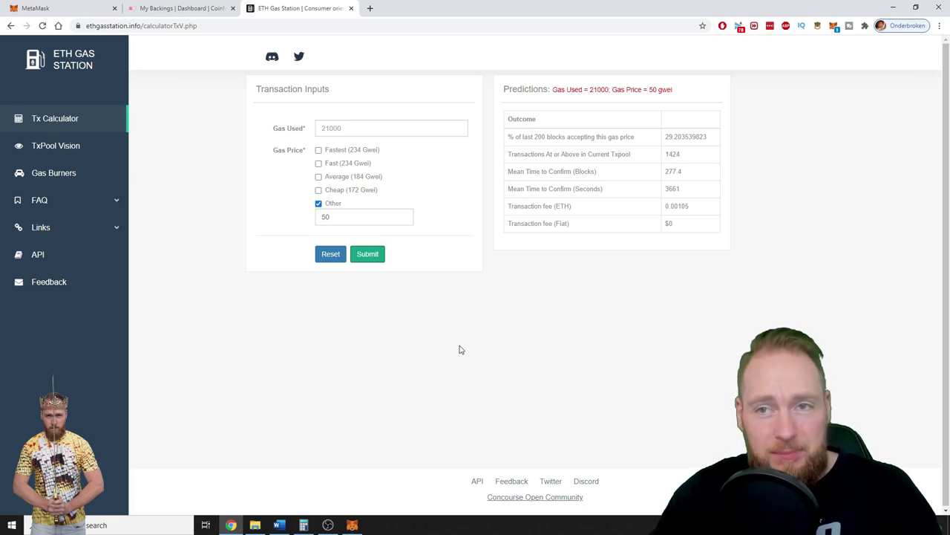
click(353, 525)
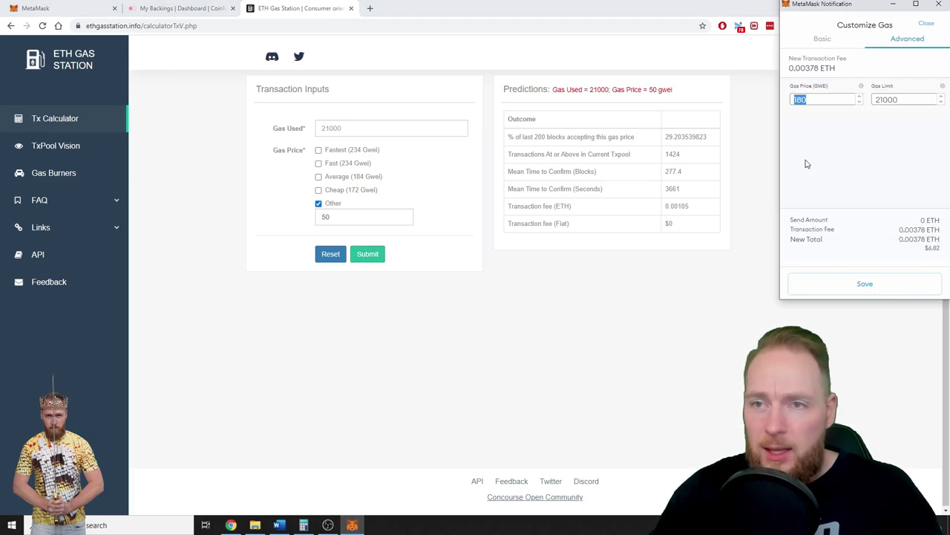
drag(332, 220, 276, 219)
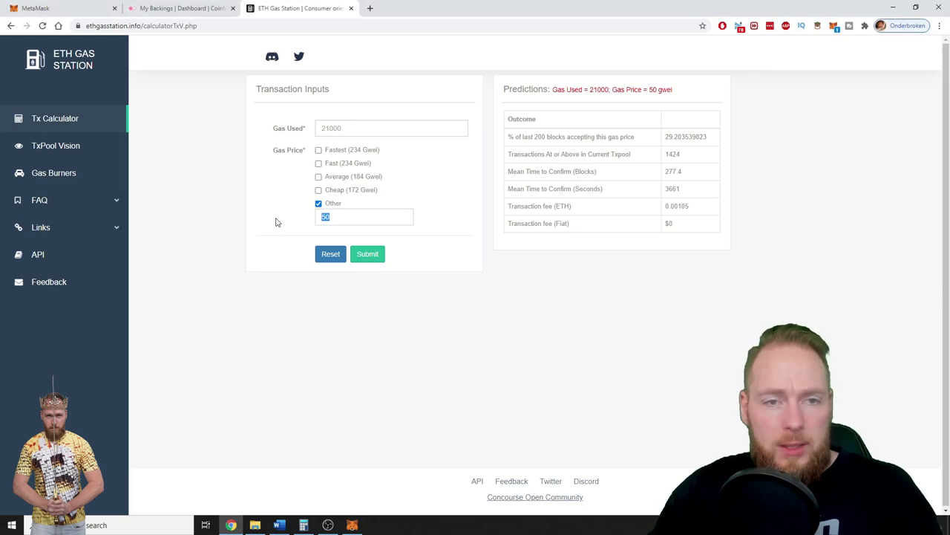
text(100)
click(365, 260)
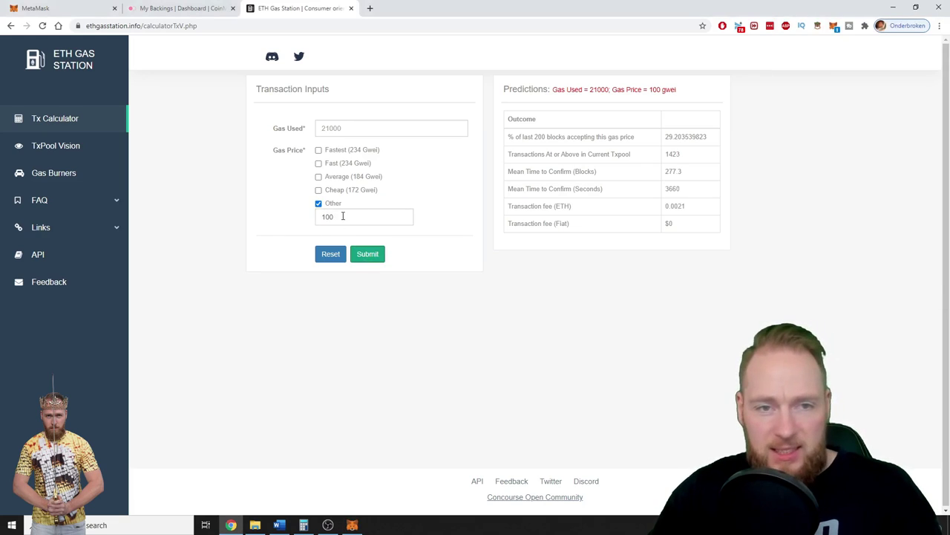
Resubmit predictions at 50 gwei and select the 50 value again
drag(335, 216, 293, 216)
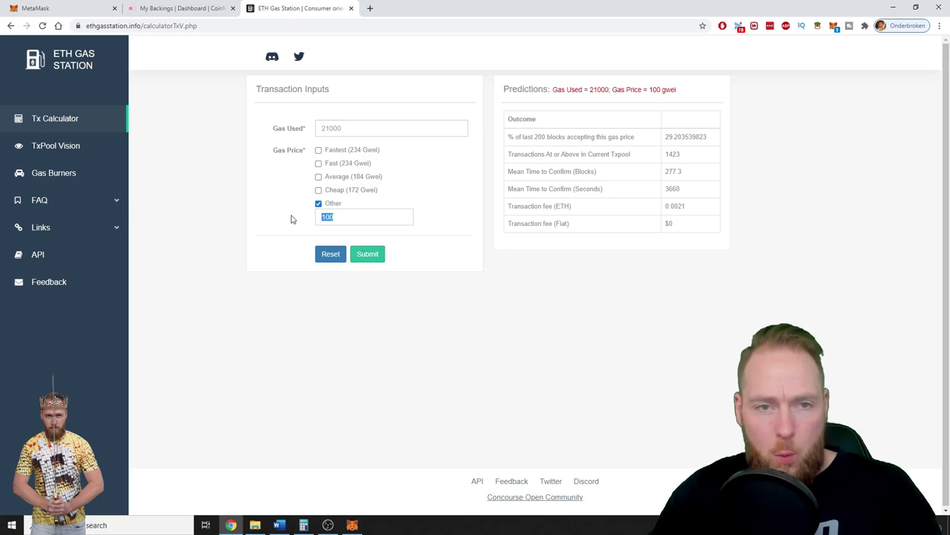
text(50)
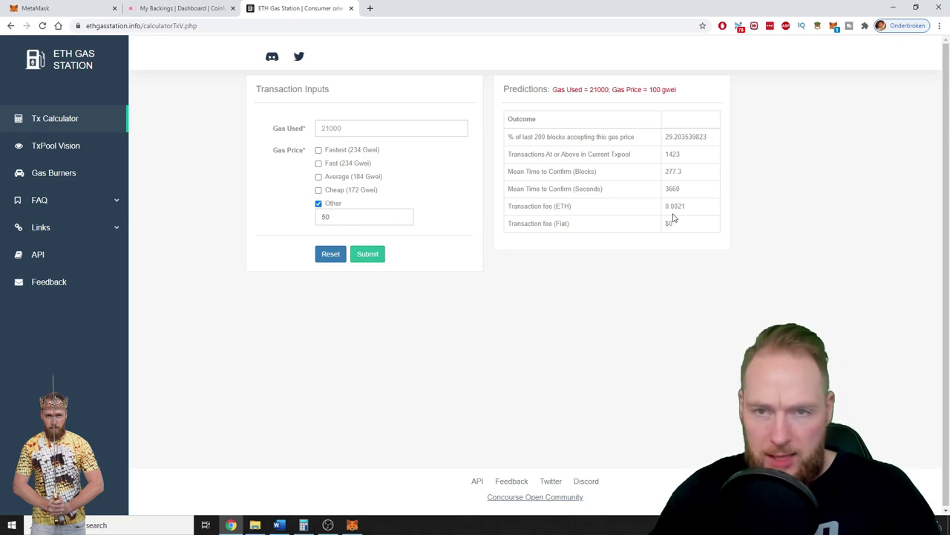
click(370, 254)
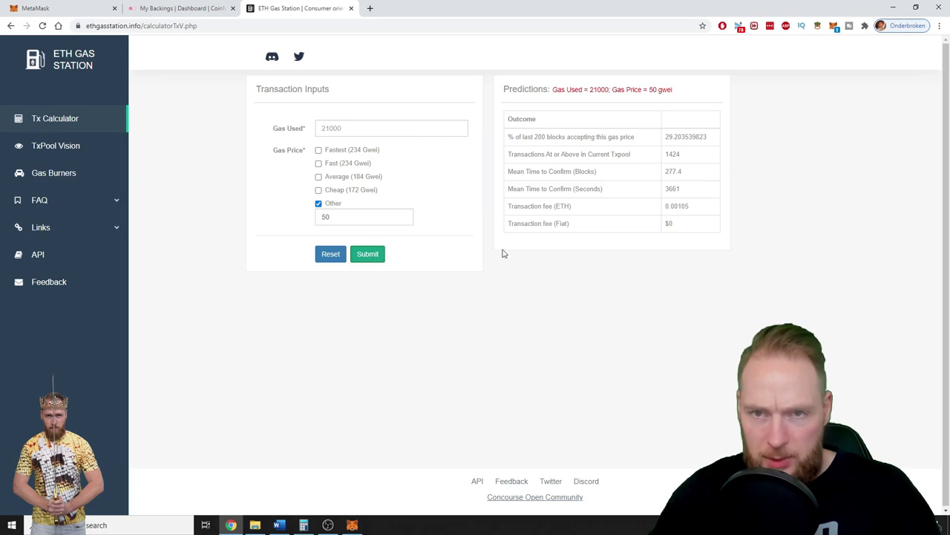
click(344, 216)
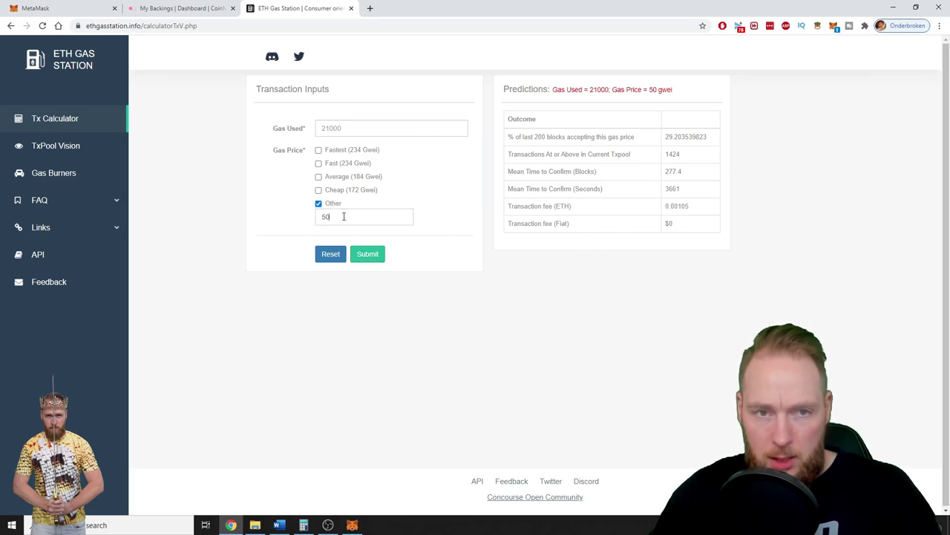
drag(345, 216, 252, 214)
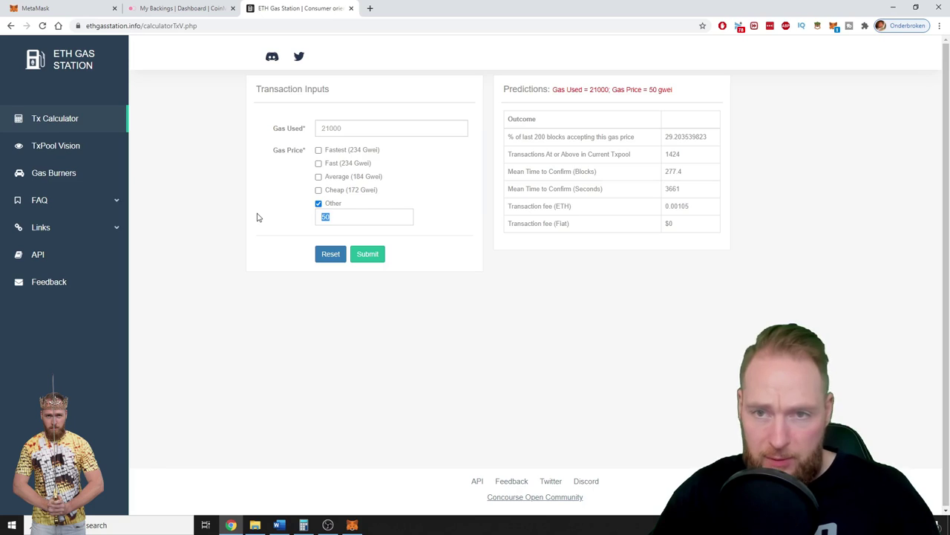
In MetaMask's Gas Price field, try 172 and 50 gwei before entering 150
click(353, 525)
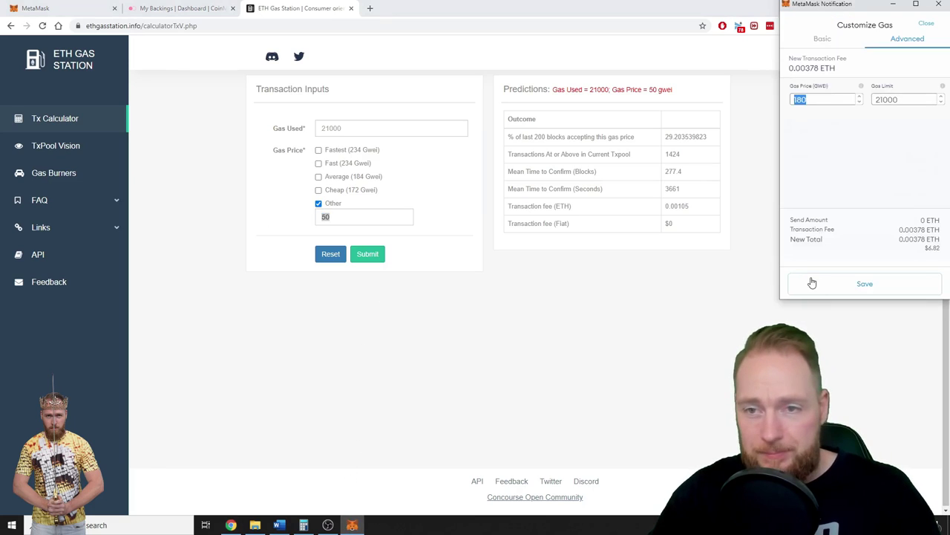
text(50)
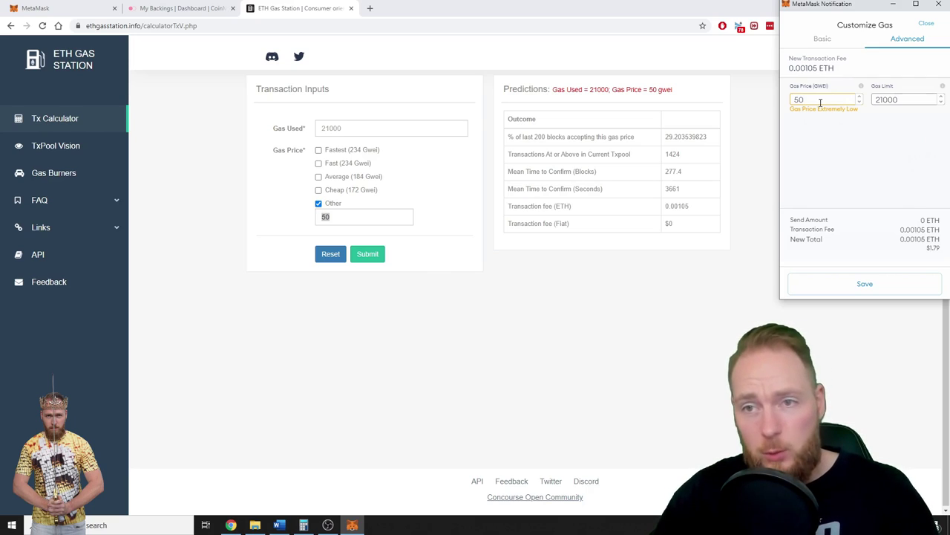
text(0)
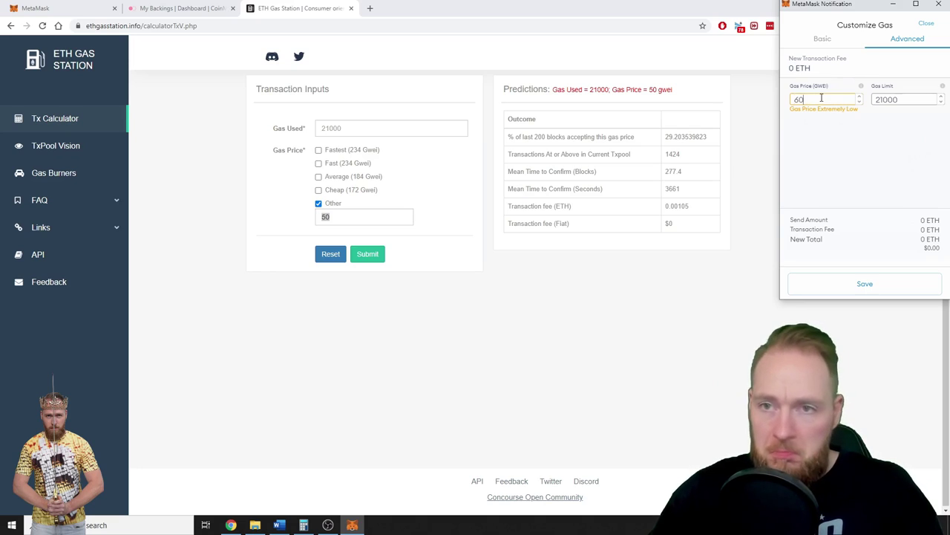
text(0)
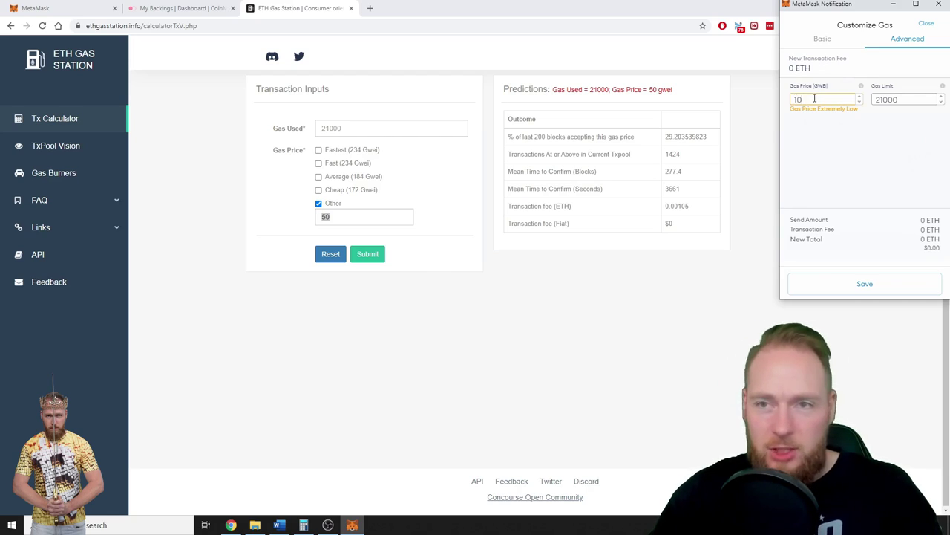
key(BackSpace)
key(BackSpace)
key(BackSpace)
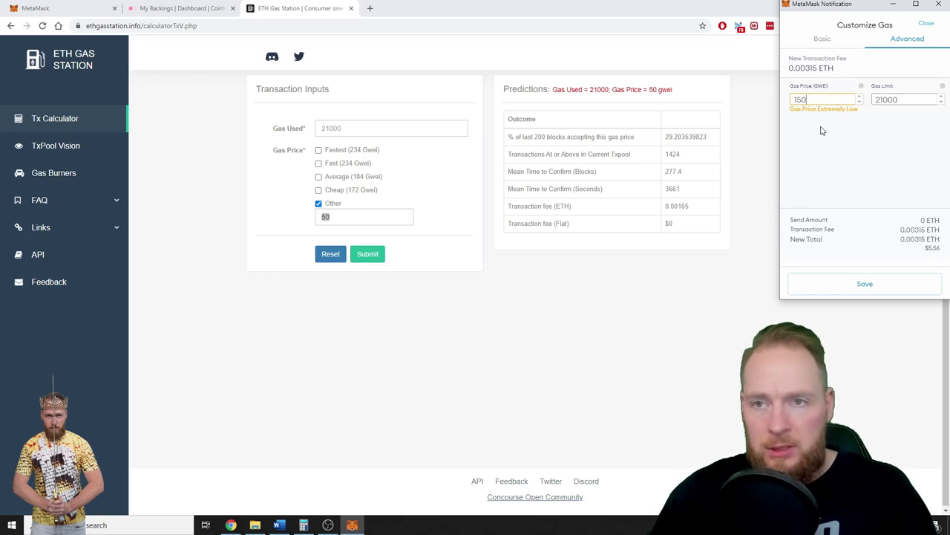
text(72)
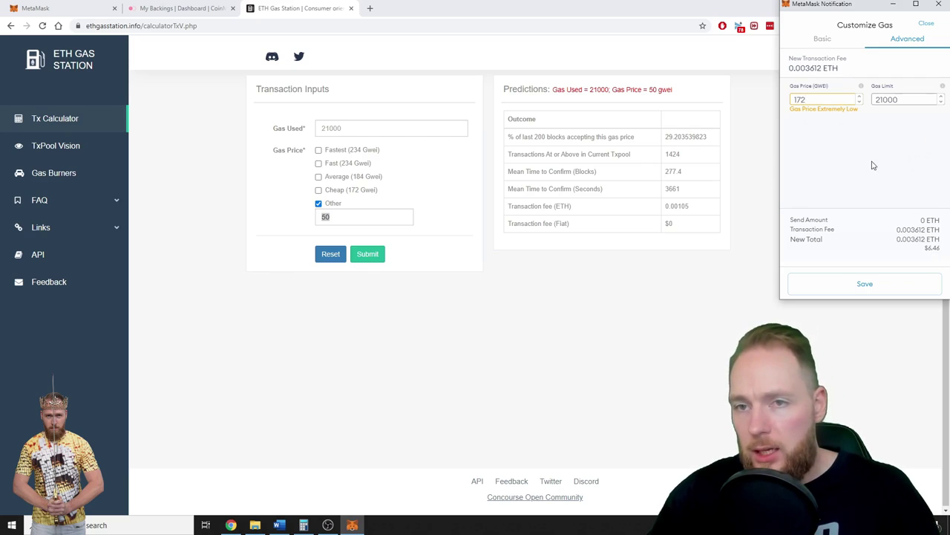
double_click(816, 100)
text(50)
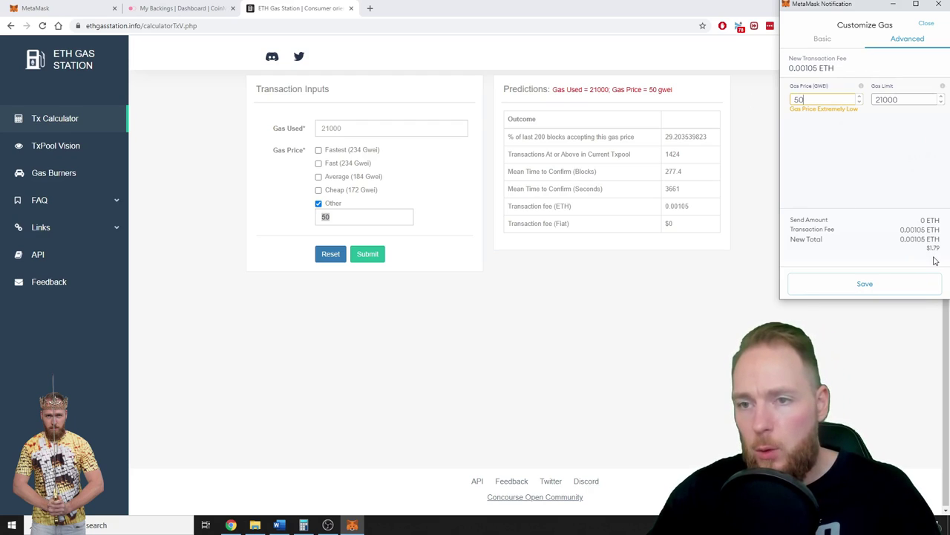
double_click(800, 99)
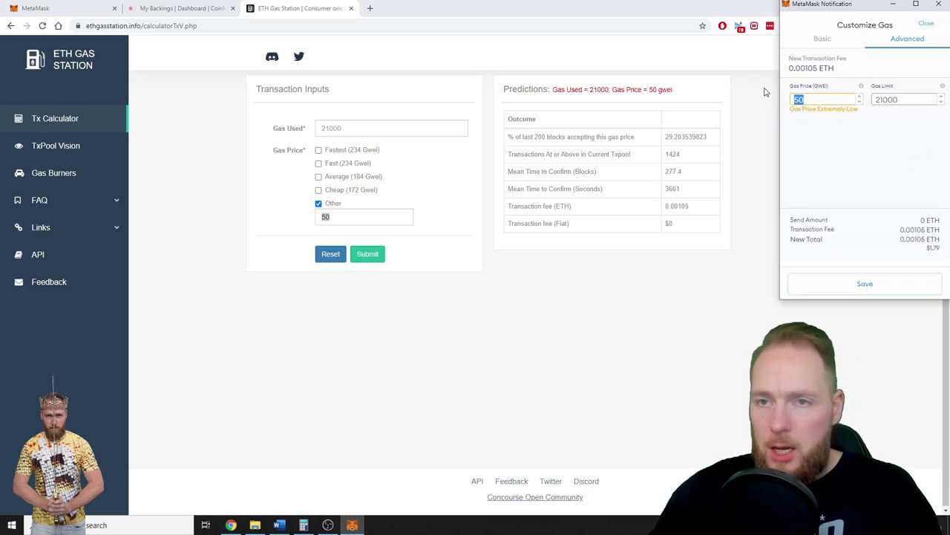
text(150)
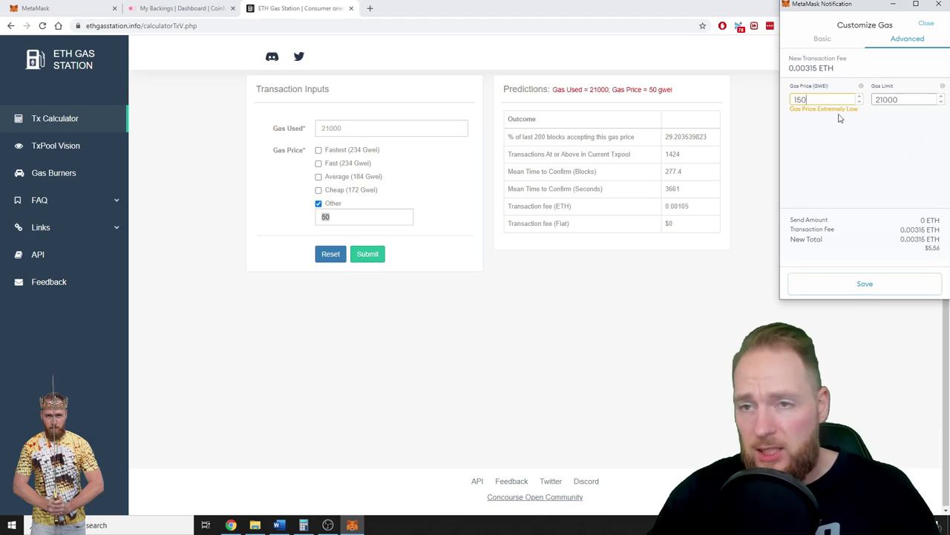
Save the 150 gwei gas price, confirm the withdrawal, and view it queued in Activity
click(866, 284)
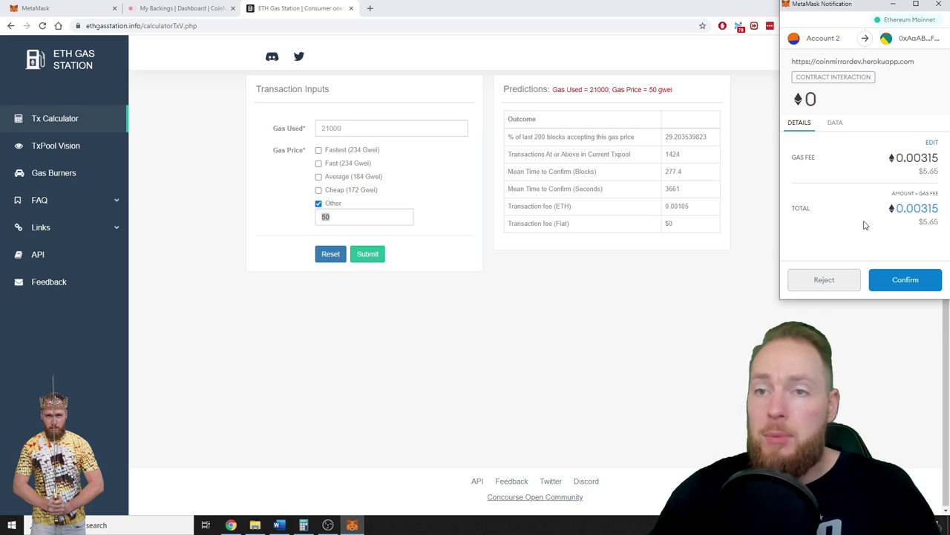
click(911, 282)
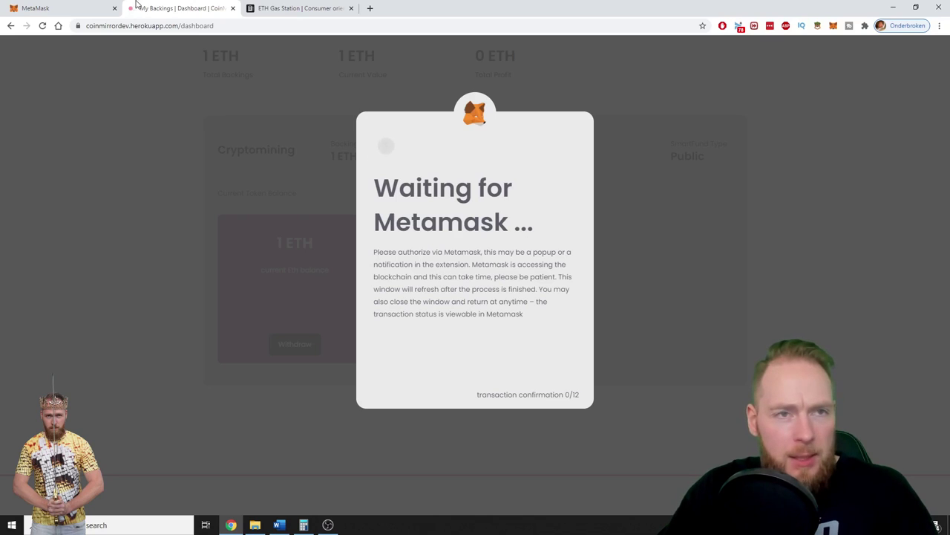
click(55, 8)
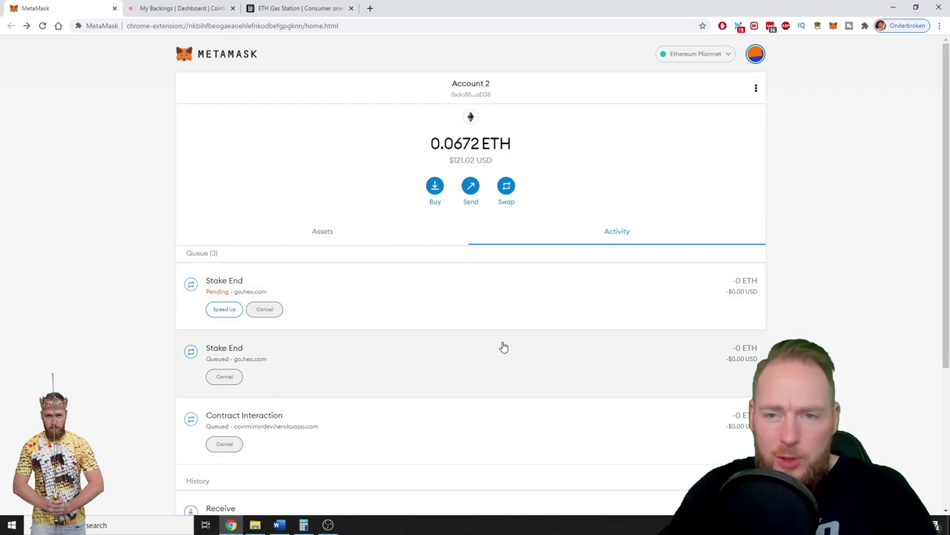
Review the queued Contract Interaction: nonce 7, 30000 gas limit, 200 GWEI, 0.006 ETH total
scroll(503, 346, down, 2)
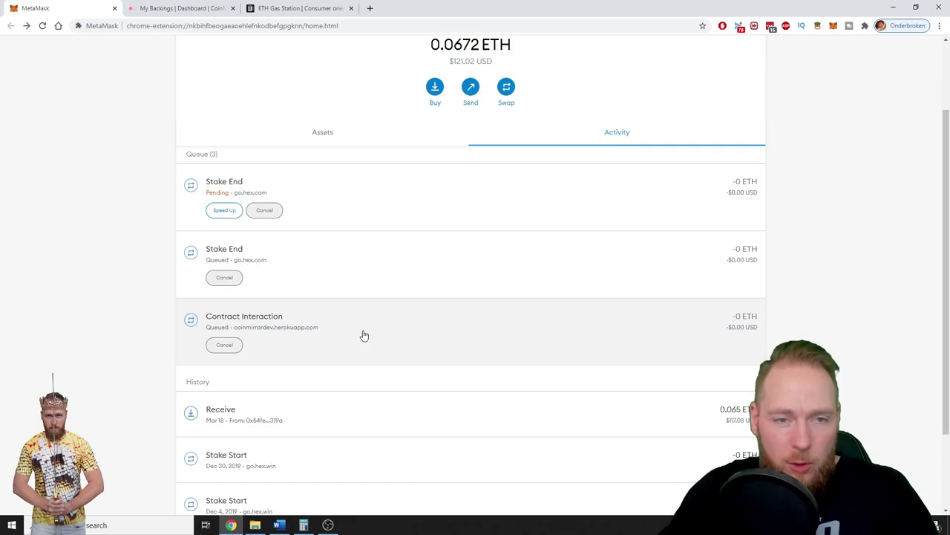
click(361, 334)
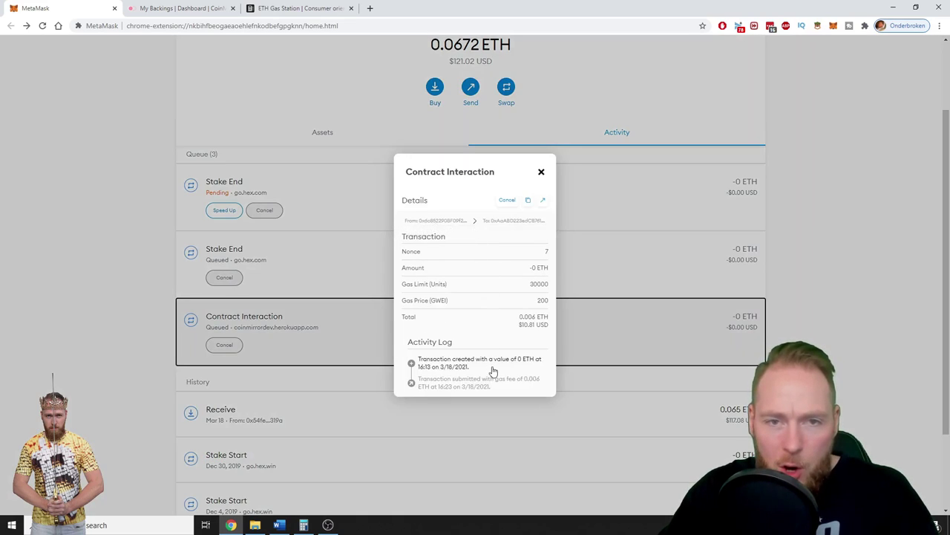
click(516, 222)
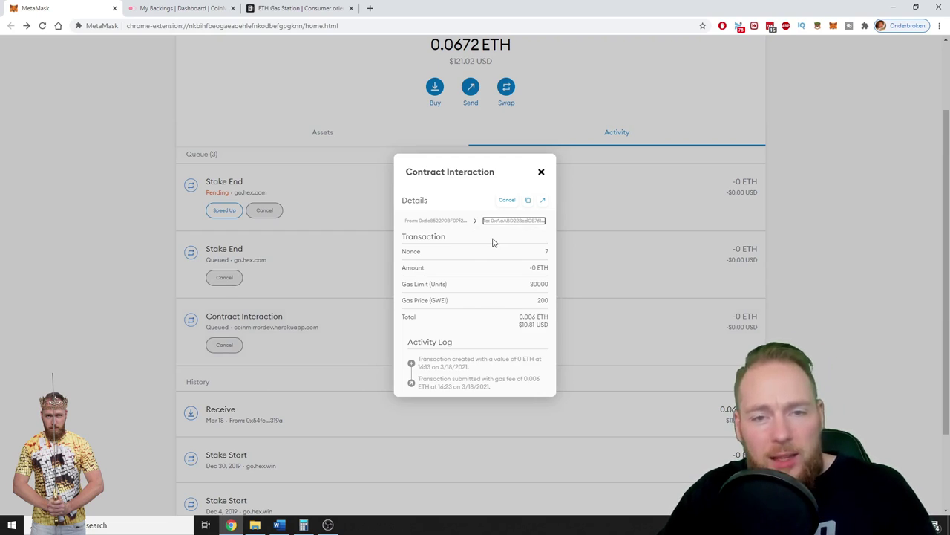